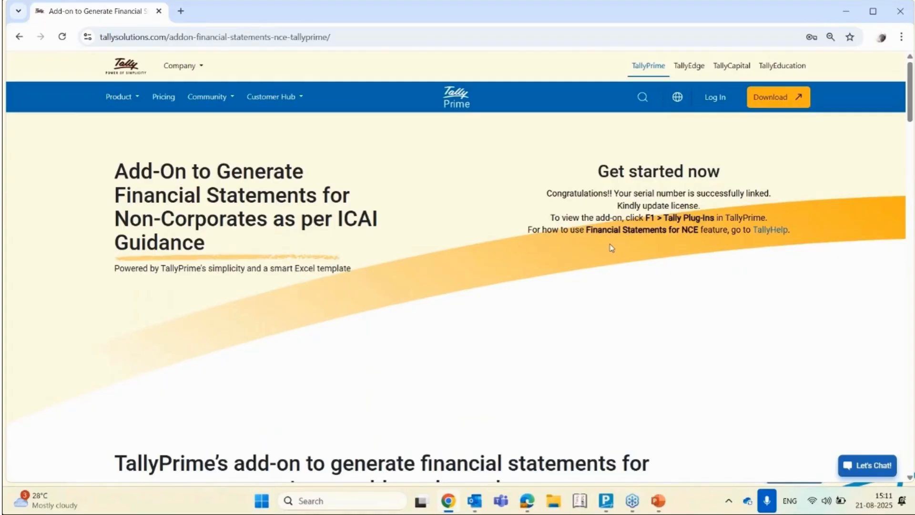
# Switch to TallyPrime and check the load status of the Financial Statements for NCE plug-in in Tally Plug-In Management
pyautogui.hotkey('alt', 'Tab')
pyautogui.hotkey('alt', 'Tab')
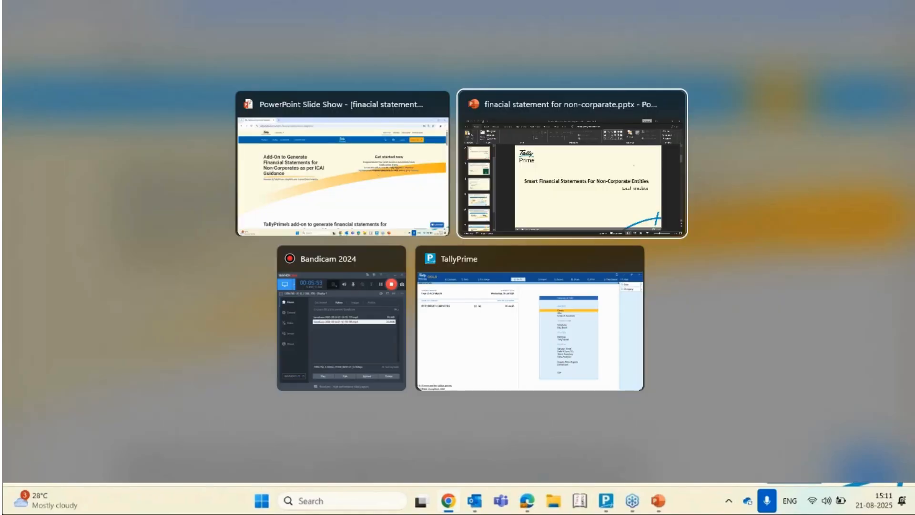
pyautogui.hotkey('alt', 'Tab')
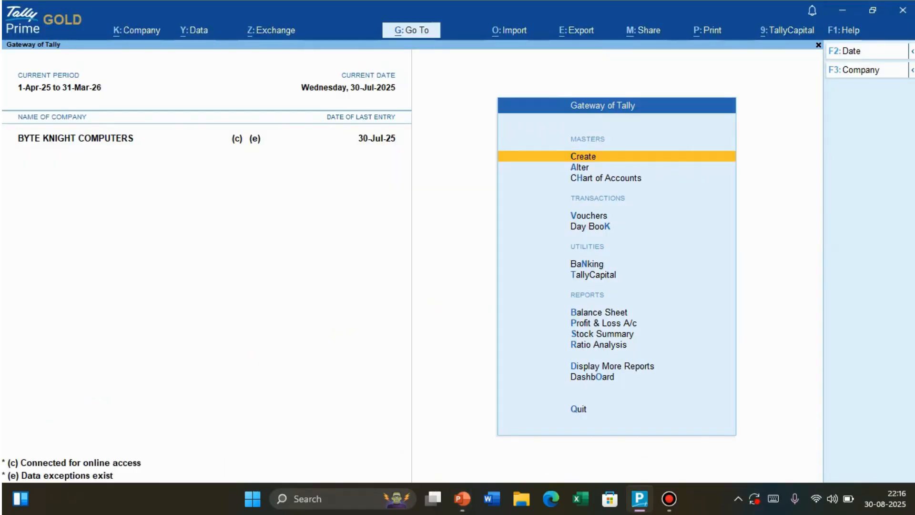
pyautogui.press('F1')
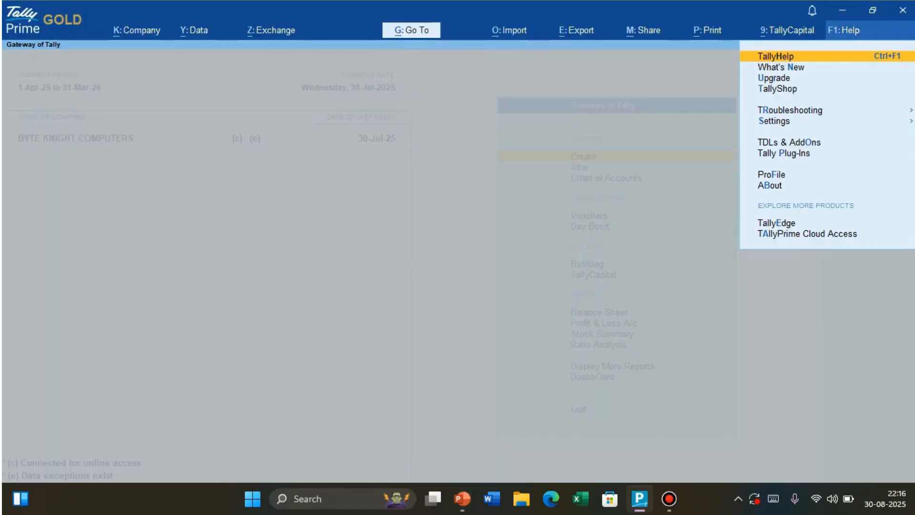
pyautogui.press('p')
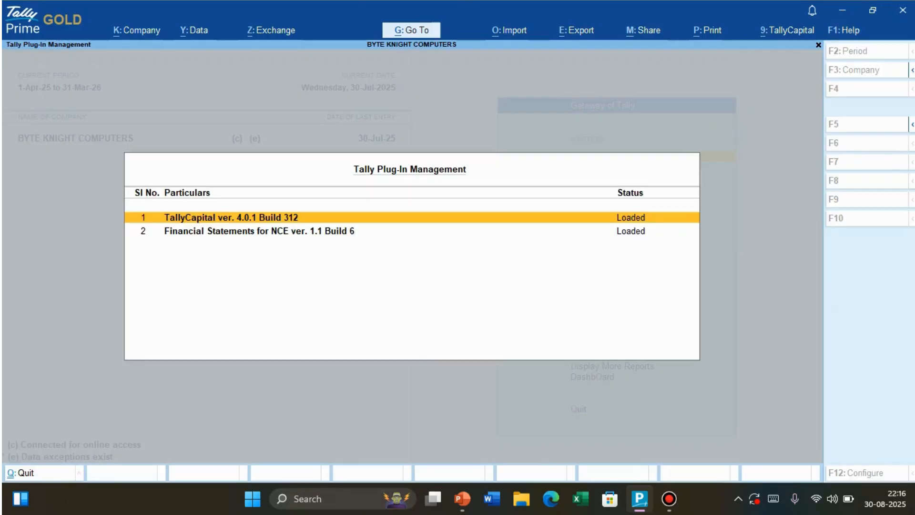
pyautogui.press('Down')
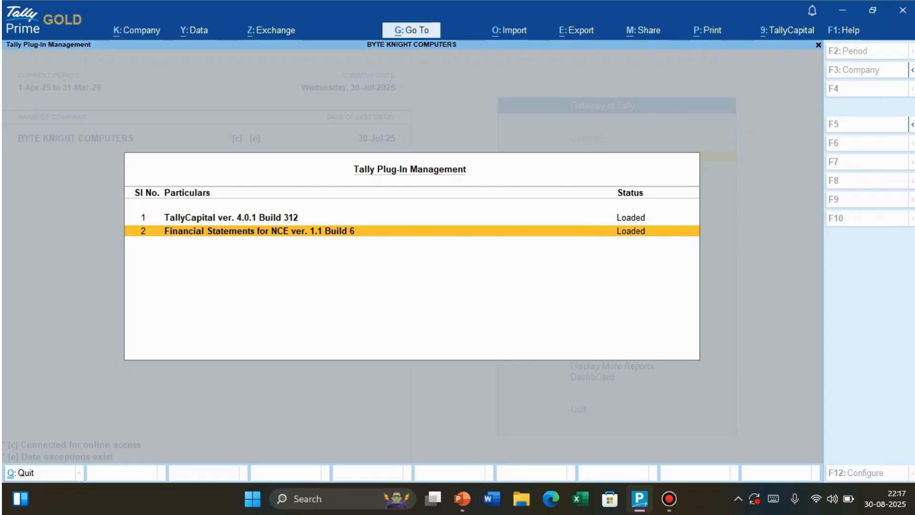
pyautogui.press('Escape')
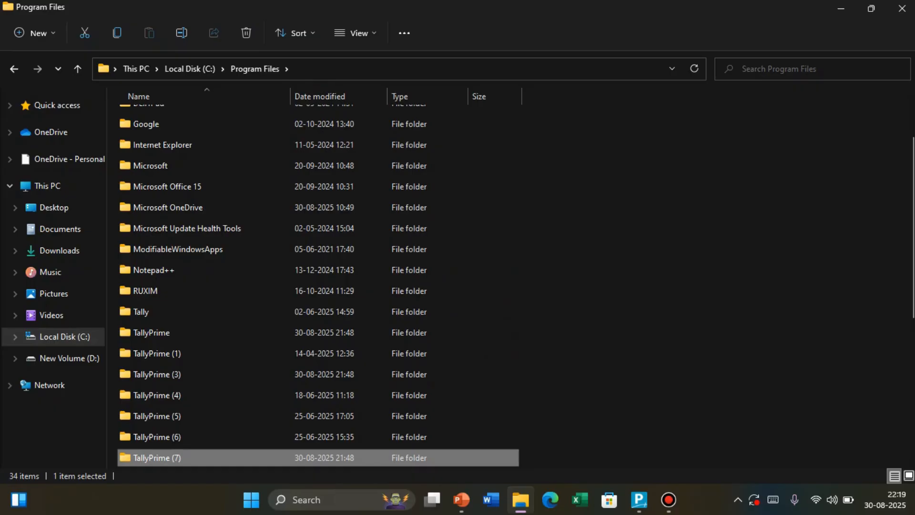
# Open the template FS for NCE V1.0.xlsm from appresources\plugins\Financial Statements for NCE inside the TallyPrime (7) program folder
pyautogui.press('F2')
pyautogui.press('Return')
pyautogui.press('Return')
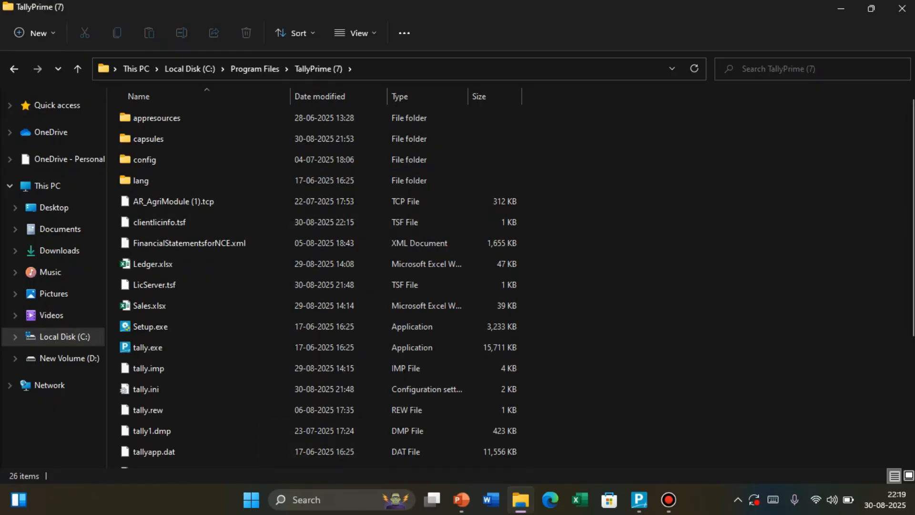
pyautogui.click(157, 118)
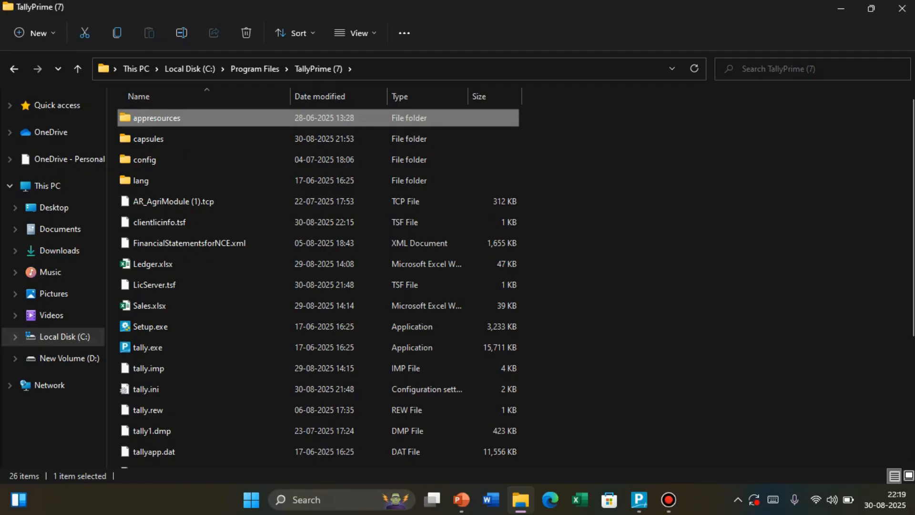
pyautogui.scroll(4, 377, 225)
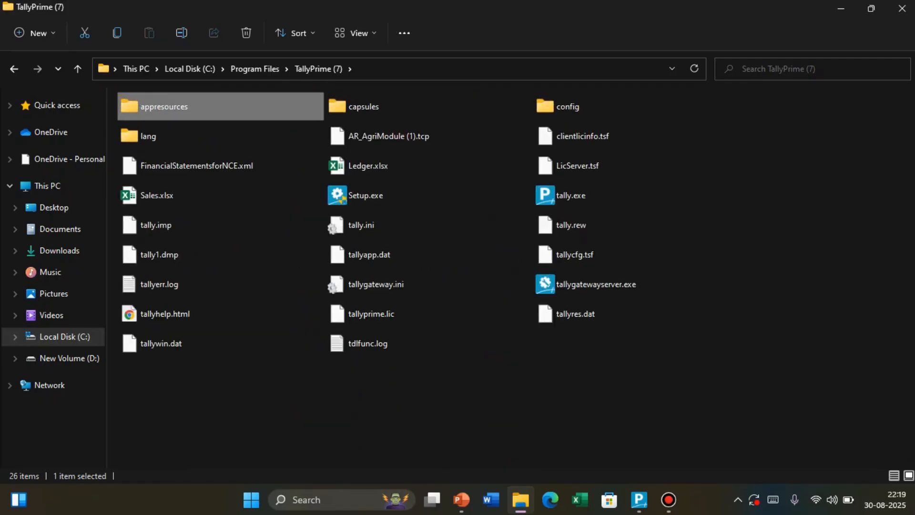
pyautogui.scroll(1, 248, 112)
pyautogui.scroll(-1, 248, 112)
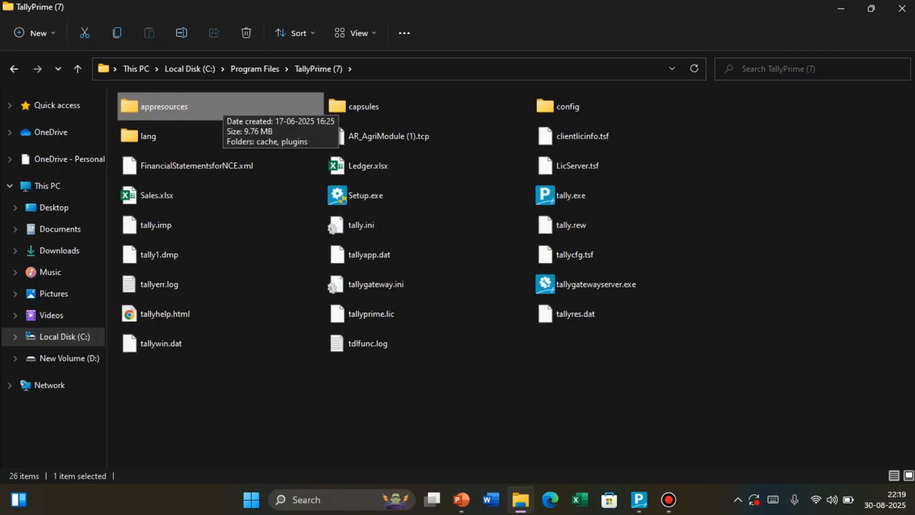
pyautogui.press('Return')
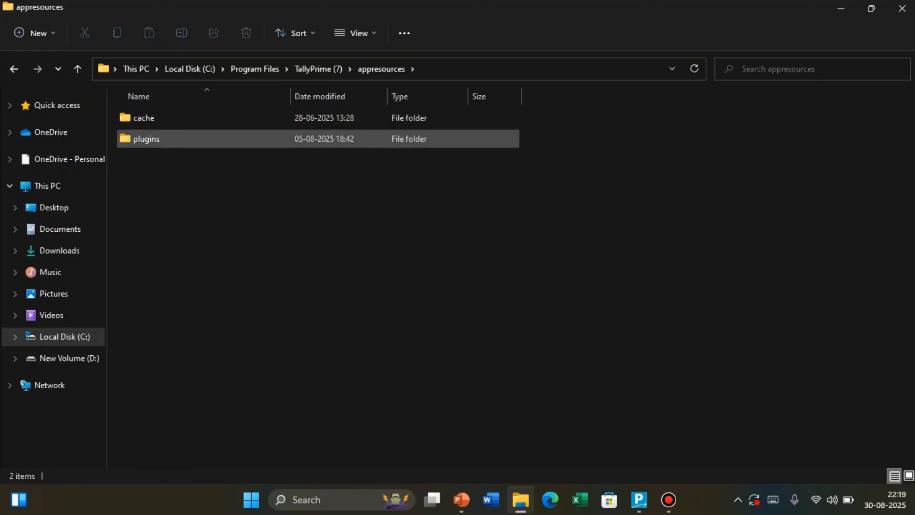
pyautogui.doubleClick(146, 139)
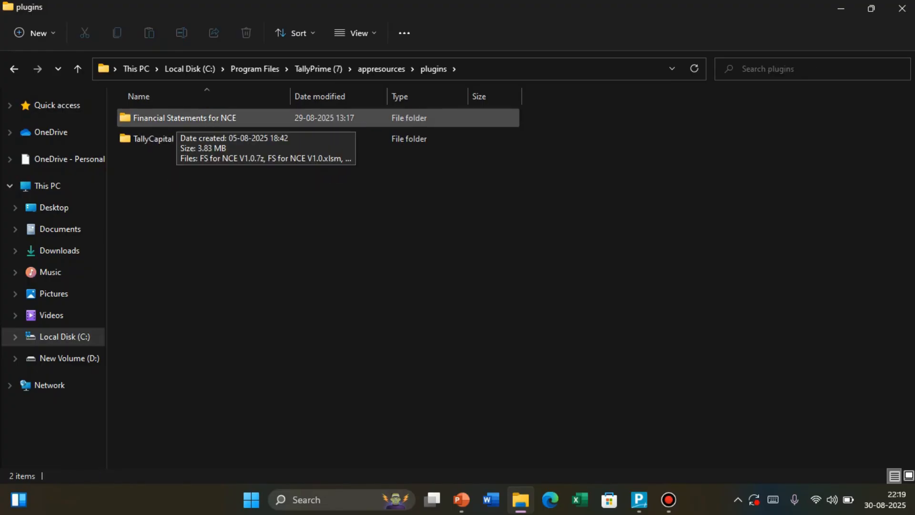
pyautogui.doubleClick(176, 118)
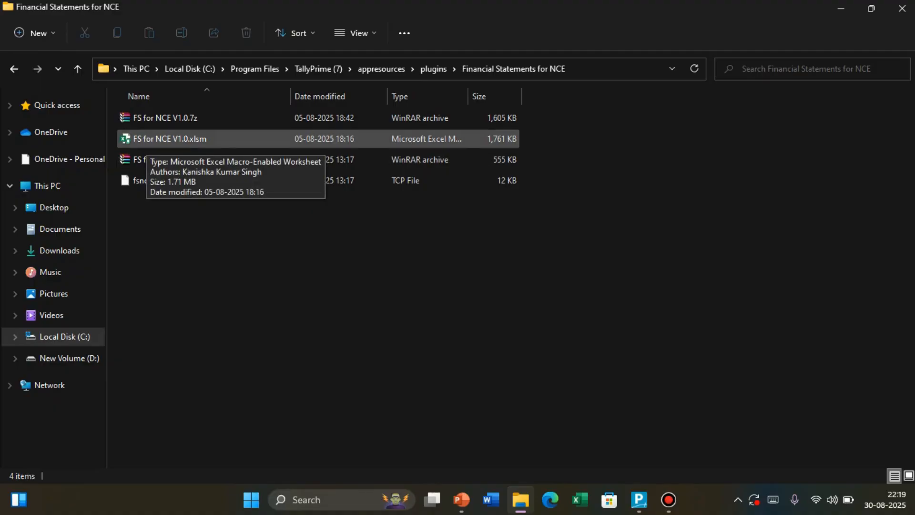
pyautogui.click(147, 139)
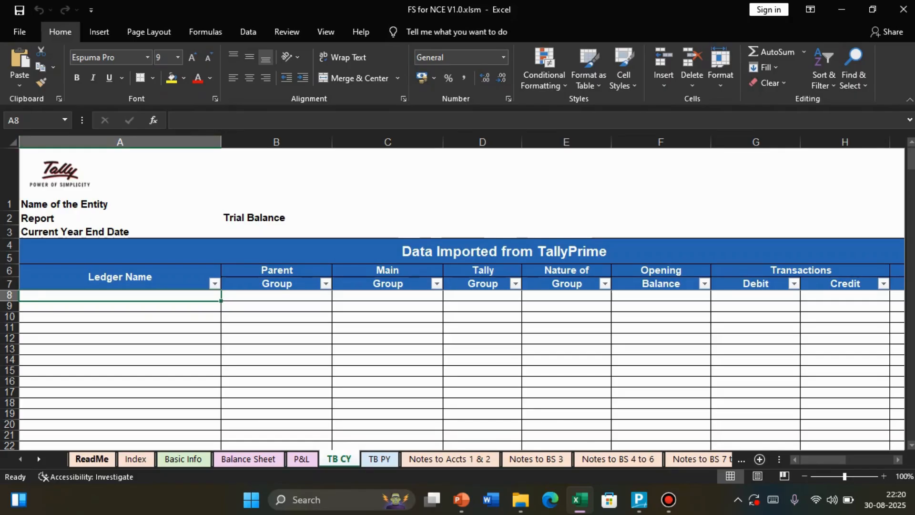
# Look through the template's sheets from ReadMe to Notes to Accts 1 & 2, ending on TB CY
pyautogui.click(92, 458)
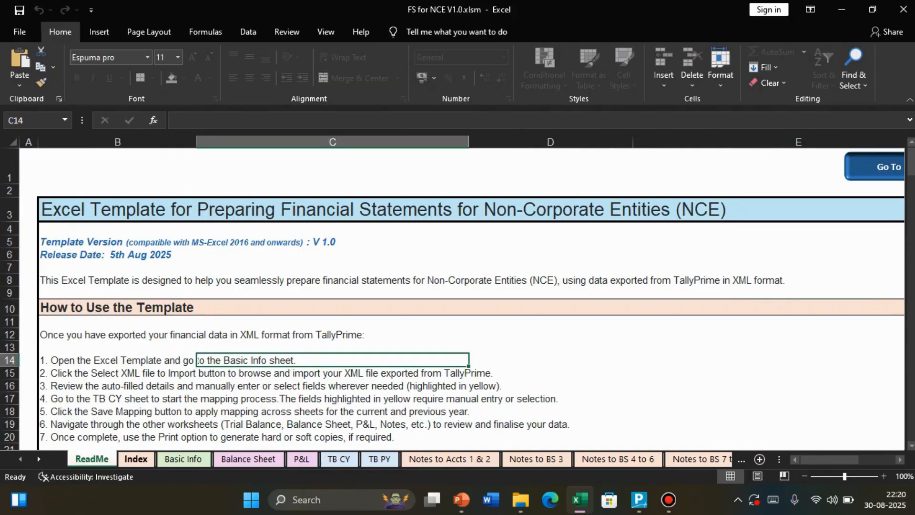
pyautogui.click(136, 459)
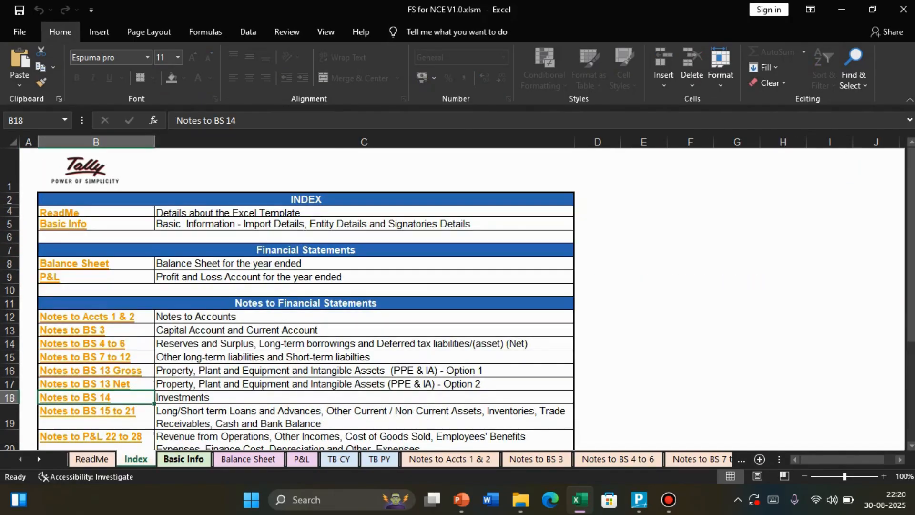
pyautogui.click(184, 459)
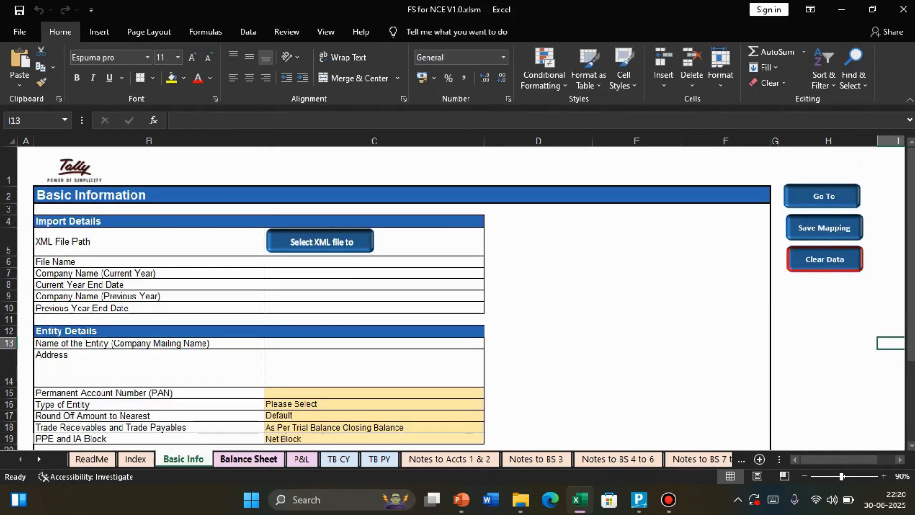
pyautogui.click(249, 459)
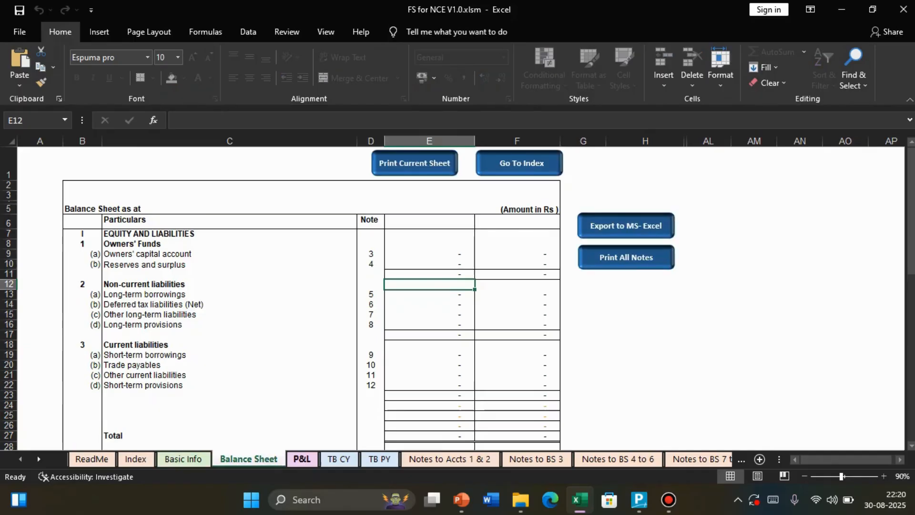
pyautogui.click(302, 458)
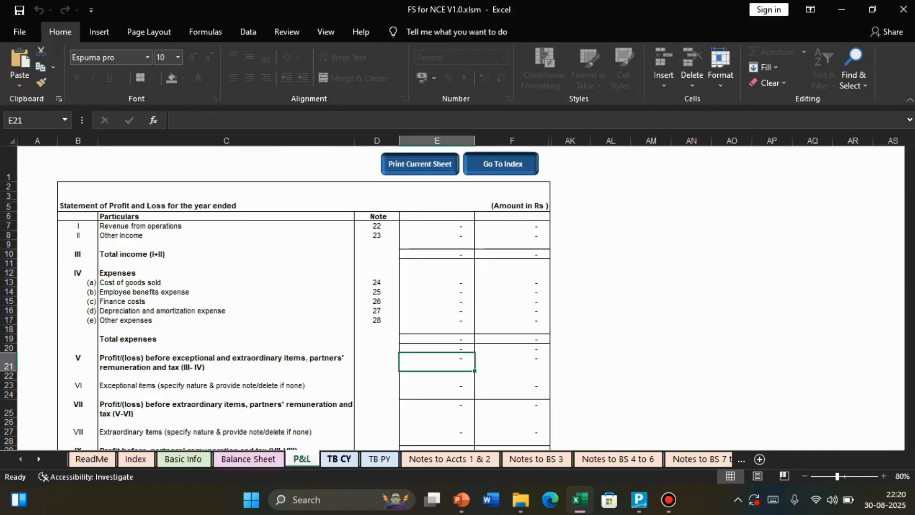
pyautogui.click(339, 458)
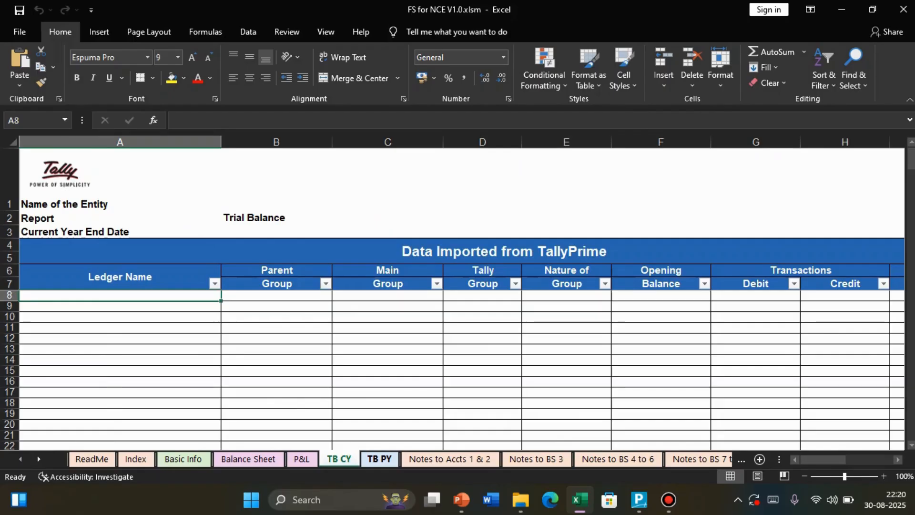
pyautogui.click(380, 459)
pyautogui.click(451, 459)
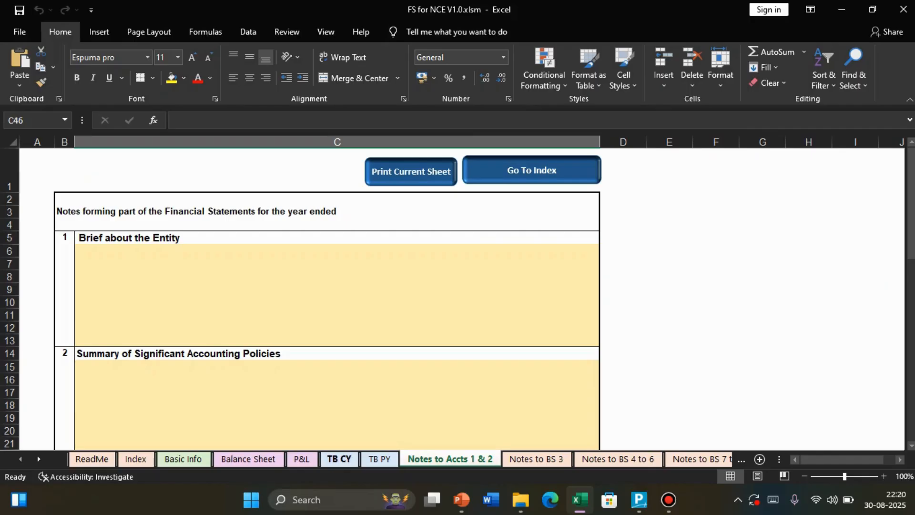
pyautogui.click(338, 459)
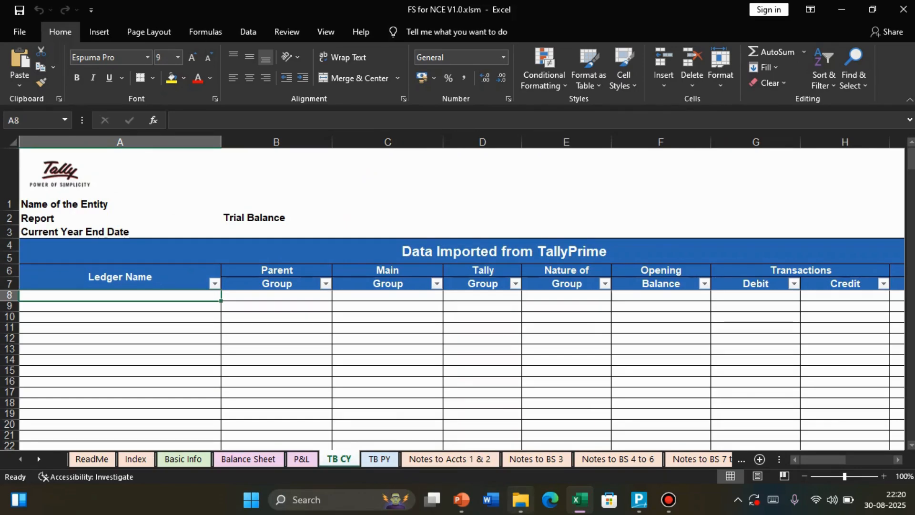
# Switch to TallyPrime and display the Trial Balance of BYTE KNIGHT COMPUTERS
pyautogui.click(639, 500)
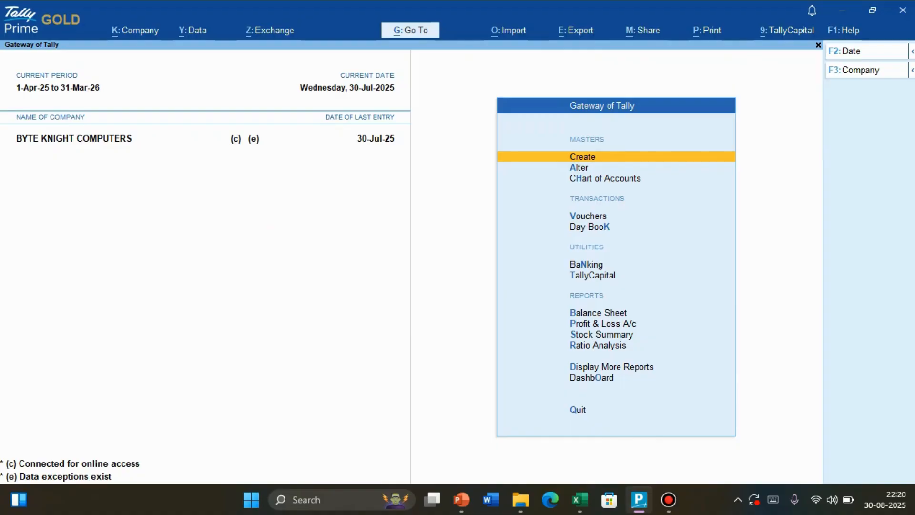
pyautogui.press('d')
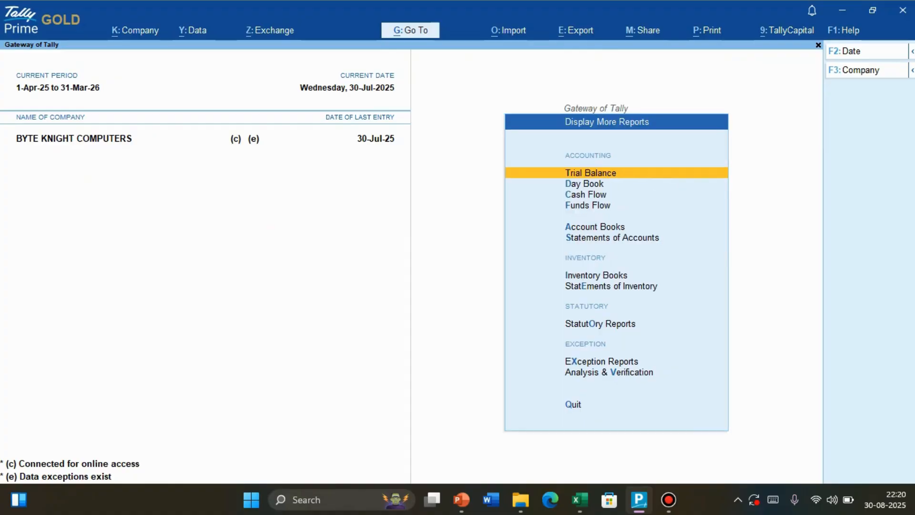
pyautogui.press('Return')
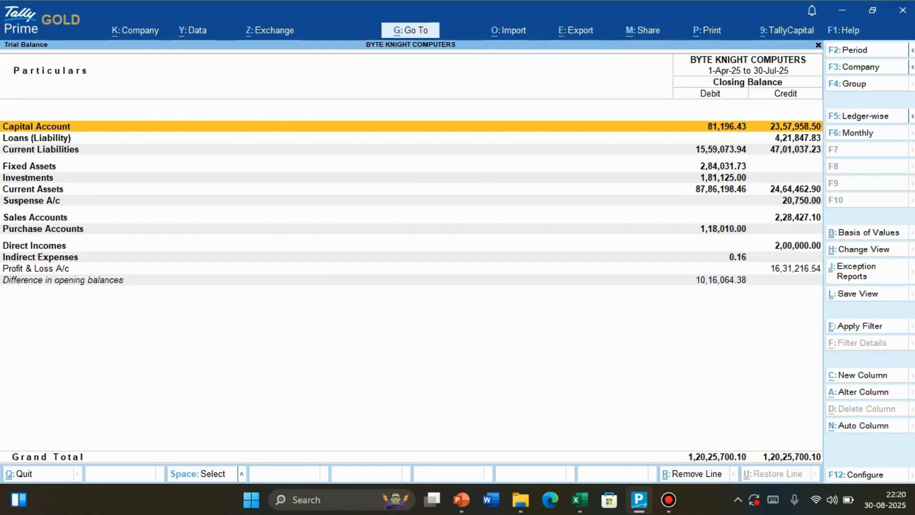
# Export the Financial Statements for NCE data, overwriting the existing FinancialStatementsforNCE.xml in the TallyPrime (7) folder
pyautogui.hotkey('alt', 'e')
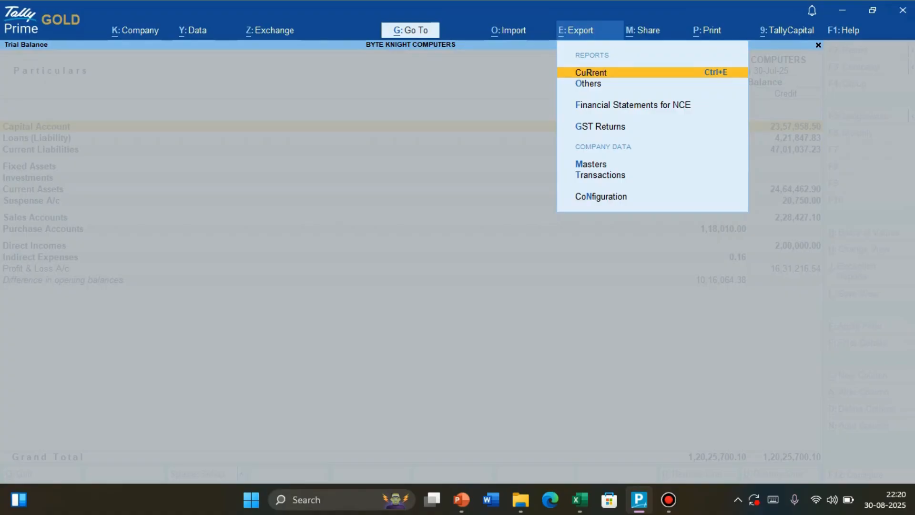
pyautogui.press('Down')
pyautogui.press('Down')
pyautogui.press('Down')
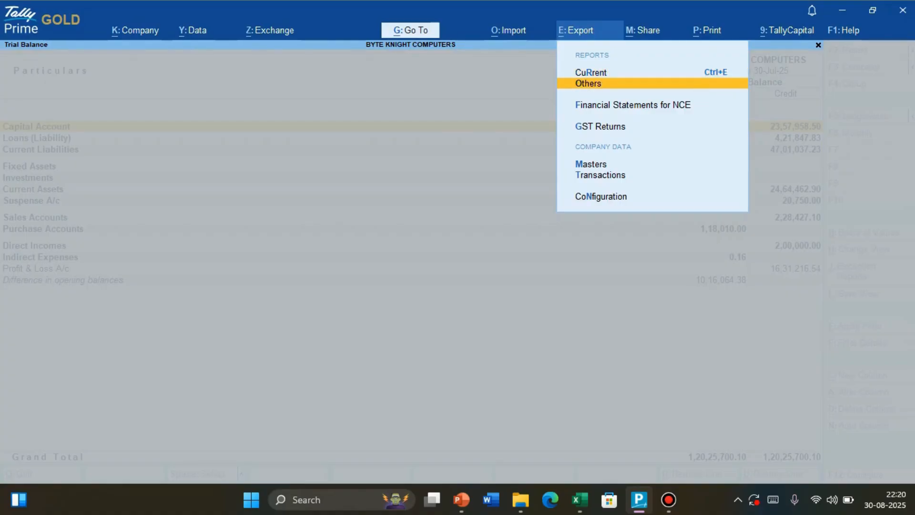
pyautogui.press('Up')
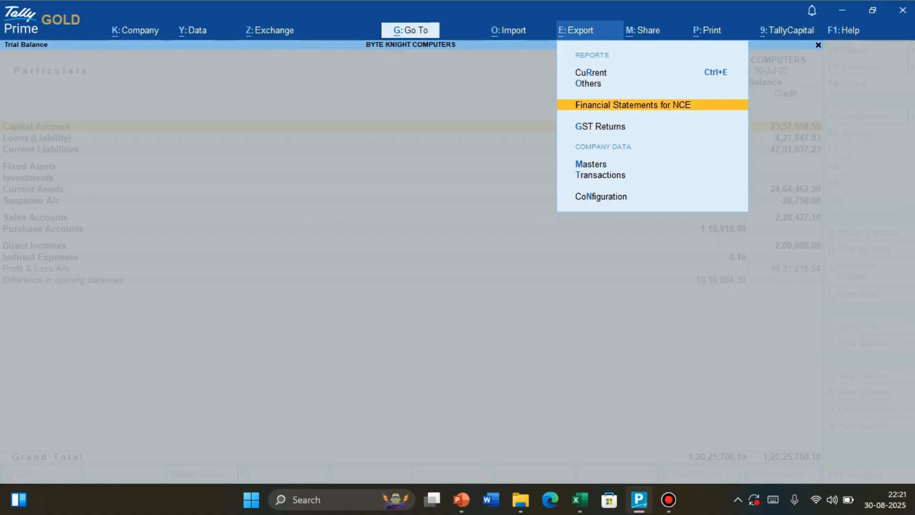
pyautogui.press('Return')
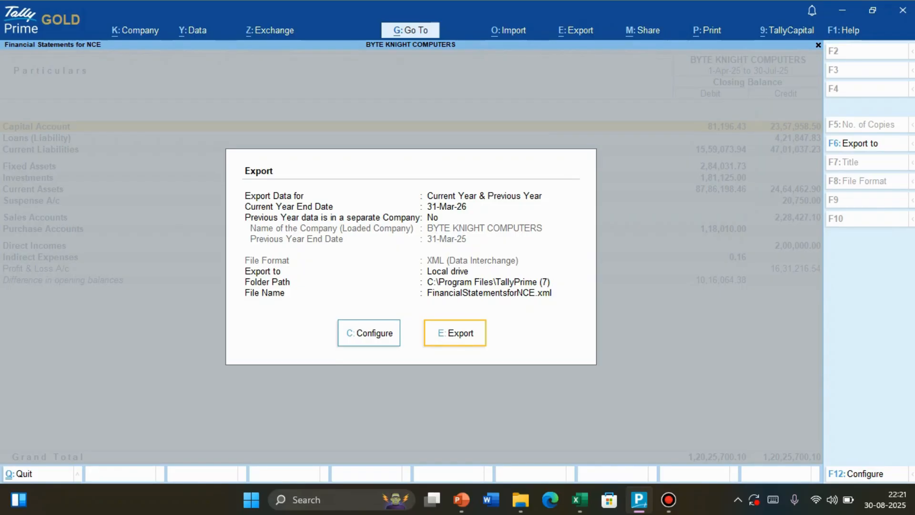
pyautogui.press('e')
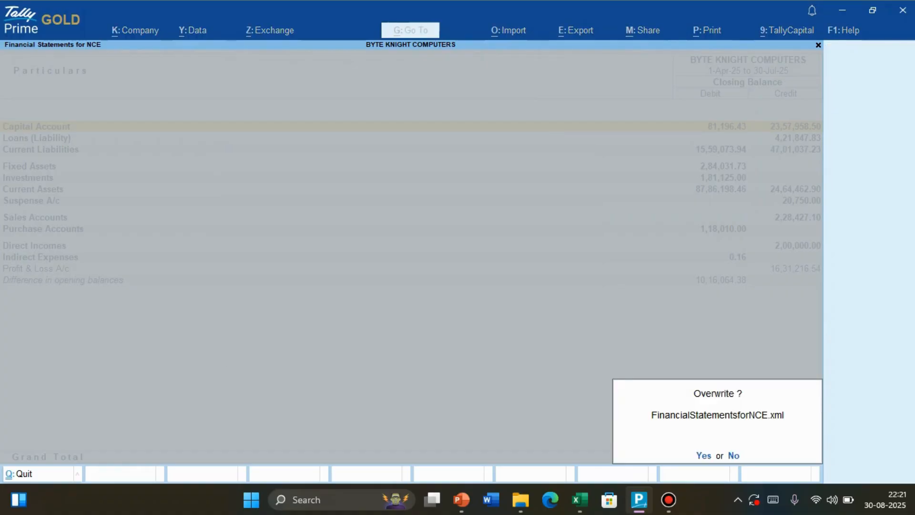
pyautogui.press('y')
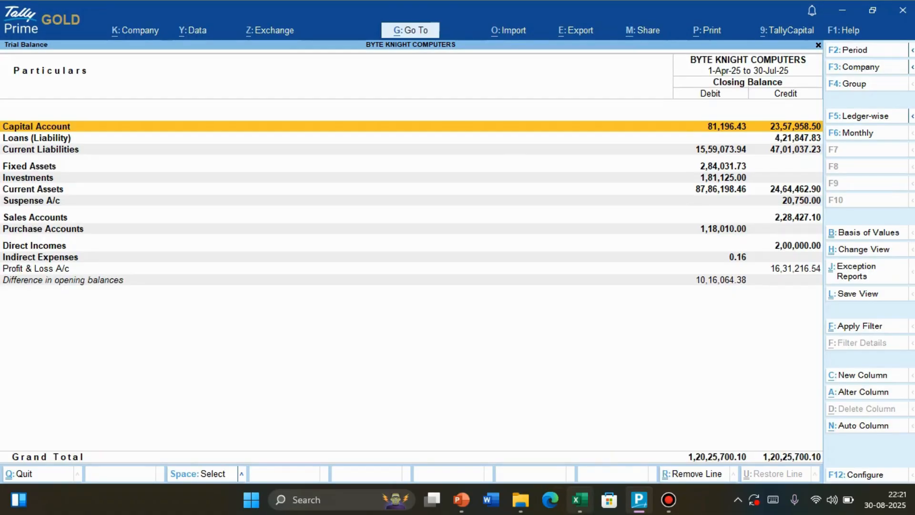
# Switch to Excel and import FinancialStatementsforNCE.xml from the TallyPrime (7) folder through the Basic Info sheet
pyautogui.click(577, 499)
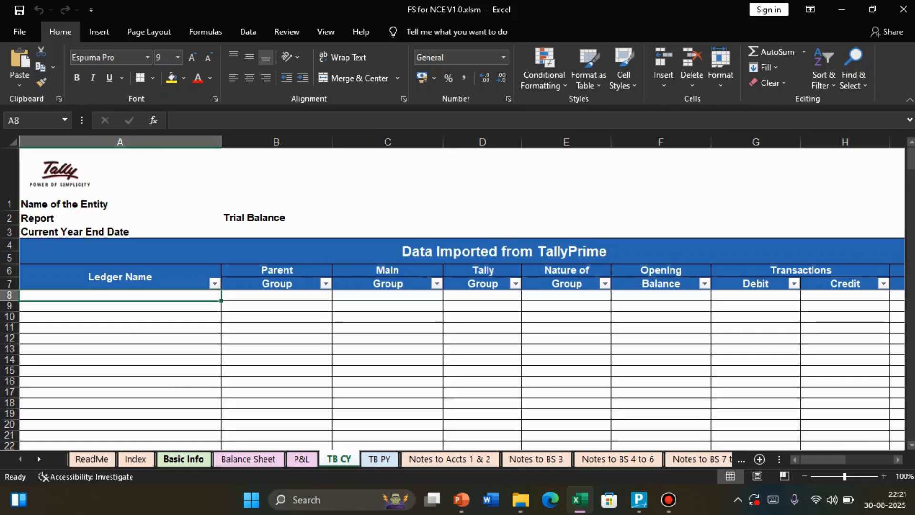
pyautogui.click(184, 459)
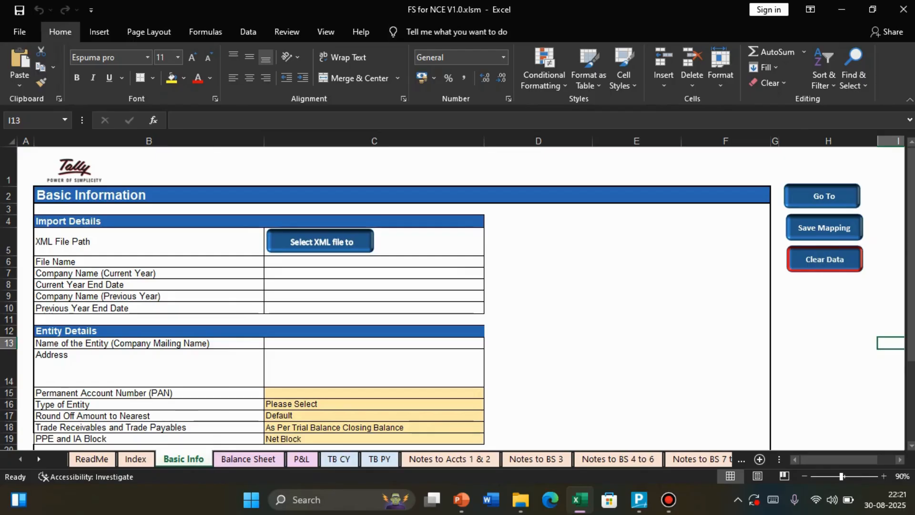
pyautogui.click(320, 241)
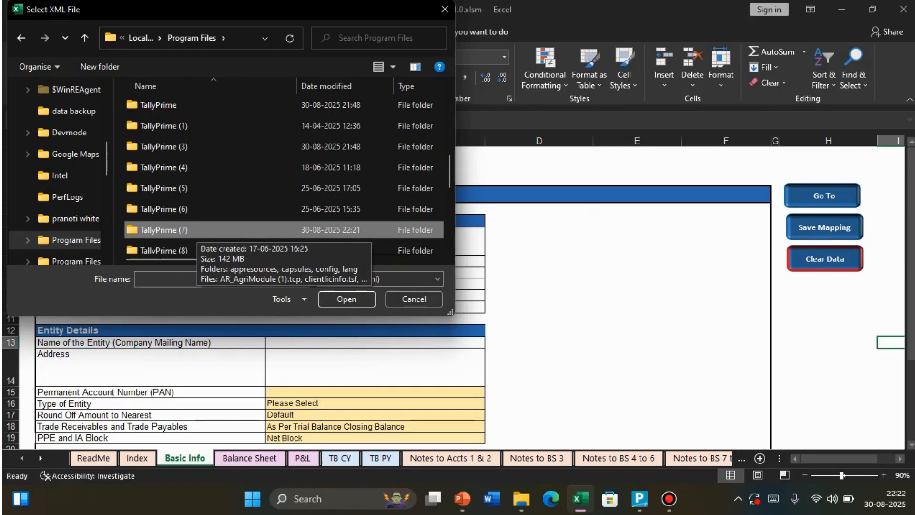
pyautogui.doubleClick(196, 230)
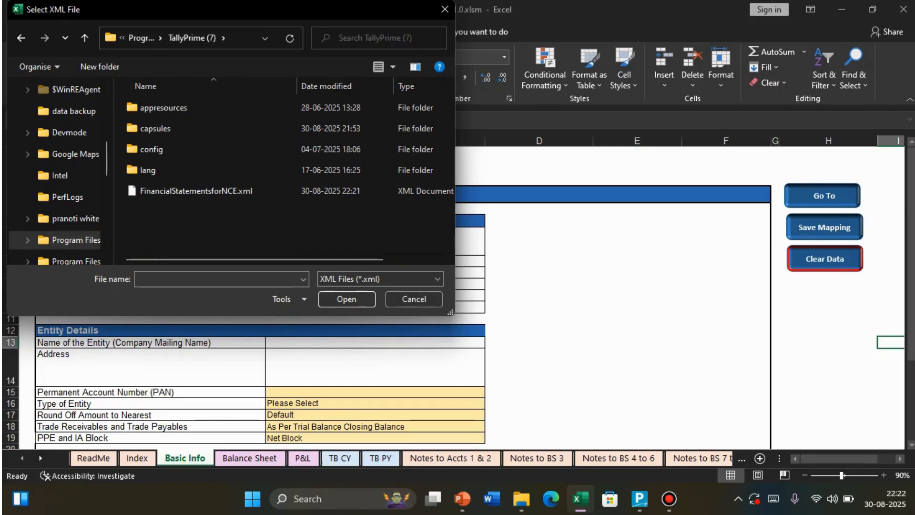
pyautogui.click(196, 191)
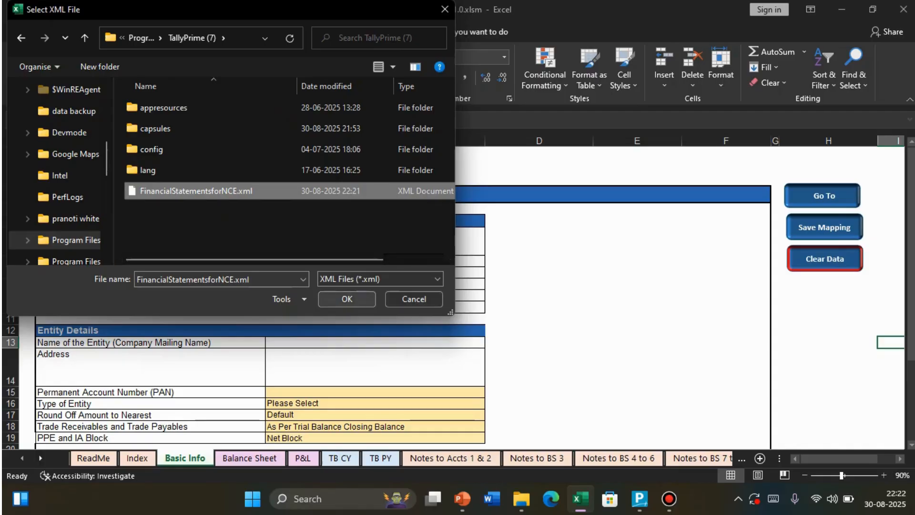
pyautogui.click(347, 299)
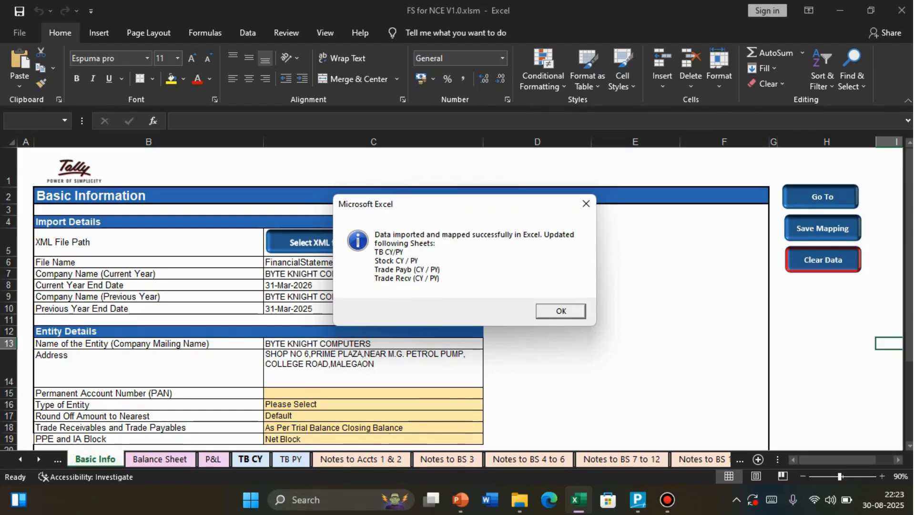
pyautogui.press('Return')
# Examine the imported trial balance columns on the TB CY sheet, from Ledger Name across to Classification 5
pyautogui.click(250, 459)
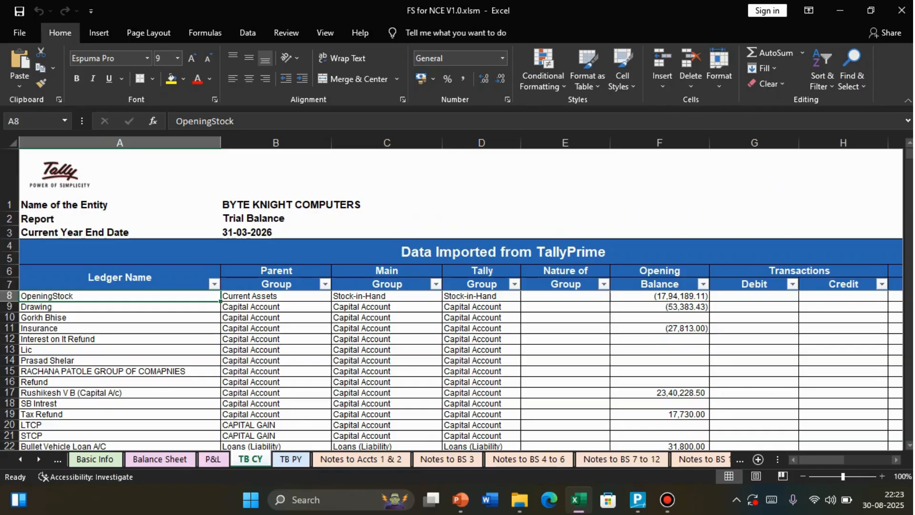
pyautogui.click(119, 278)
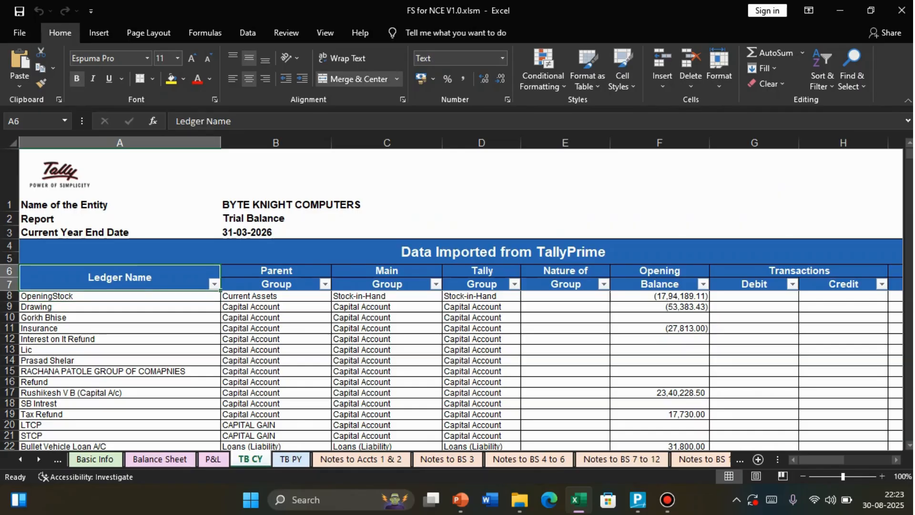
pyautogui.click(276, 270)
pyautogui.press('Right')
pyautogui.press('Right')
pyautogui.press('Right')
pyautogui.press('Right')
pyautogui.press('Right')
pyautogui.press('Right')
pyautogui.press('Right')
pyautogui.press('Right')
pyautogui.press('Right')
pyautogui.press('Right')
pyautogui.press('Right')
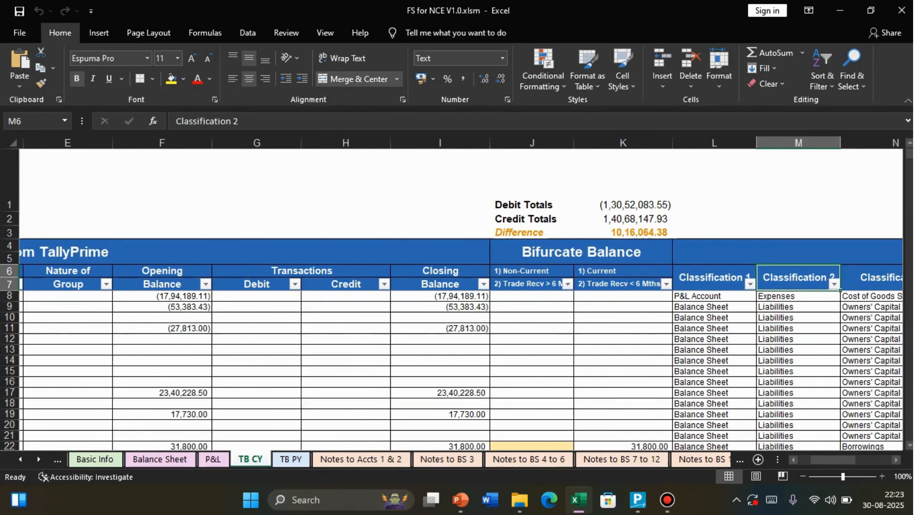
pyautogui.press('Right')
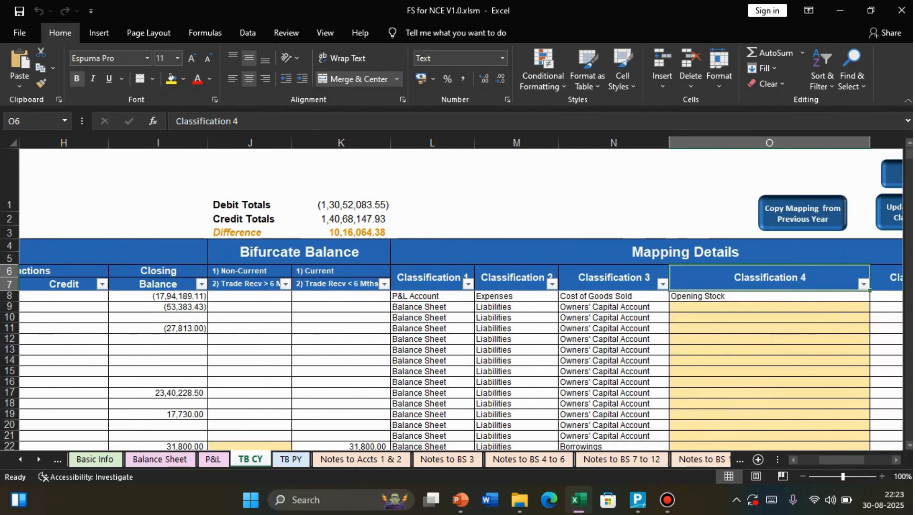
pyautogui.press('Right')
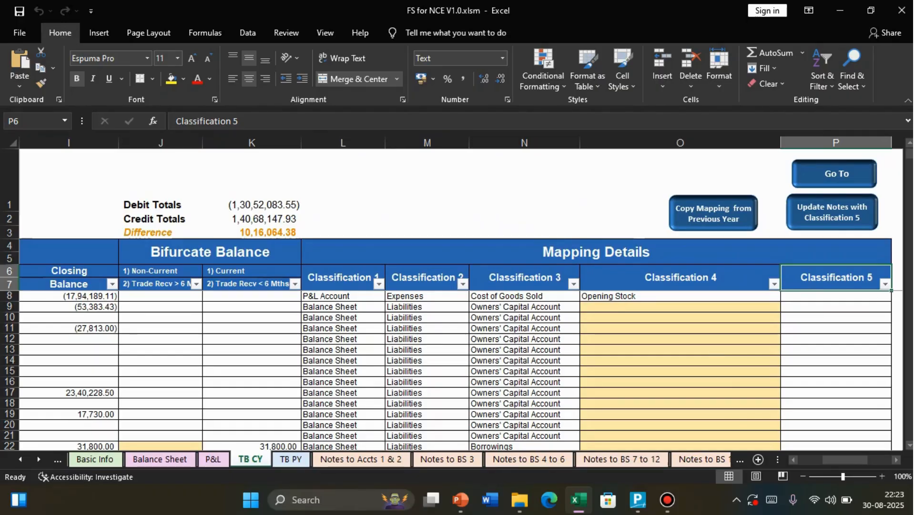
# Review the mapping details from the opening stock row across to the Status column, and back to Bifurcate Balance
pyautogui.click(343, 296)
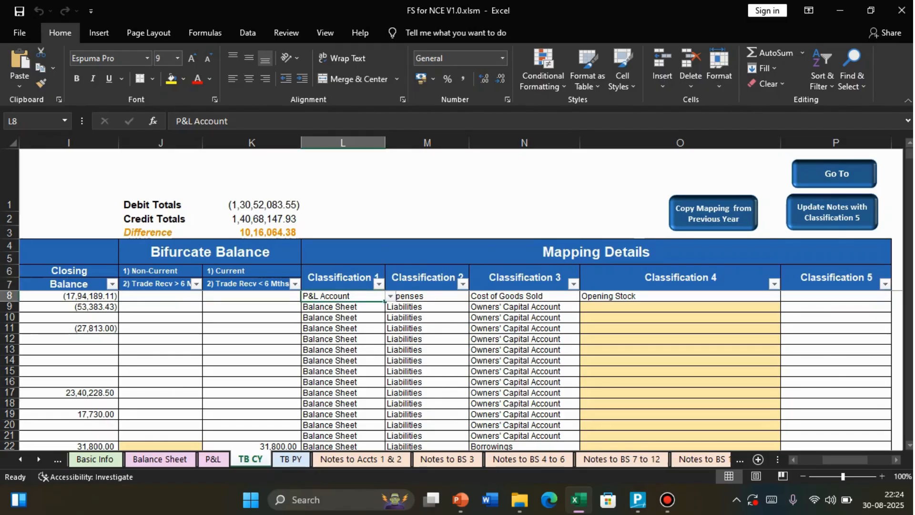
pyautogui.press('Right')
pyautogui.press('Right')
pyautogui.press('Right')
pyautogui.press('Right')
pyautogui.press('Right')
pyautogui.press('Right')
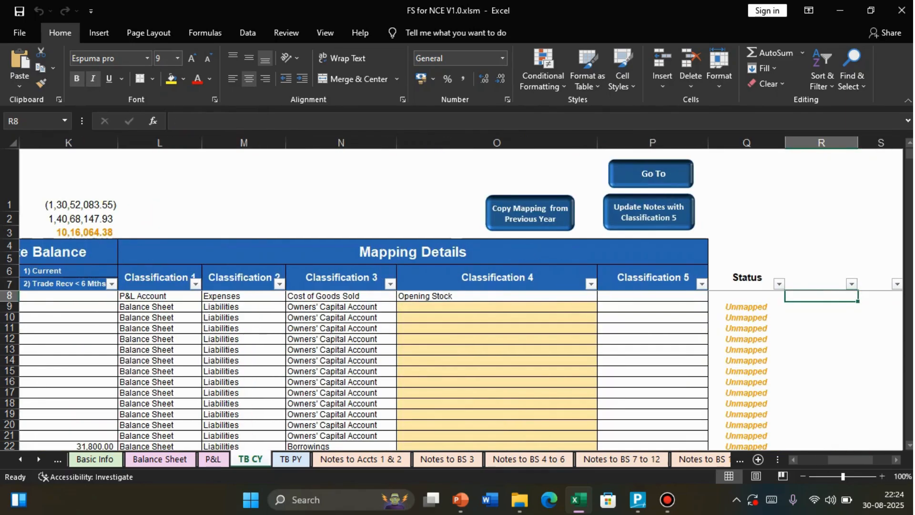
pyautogui.press('Down')
pyautogui.press('Down')
pyautogui.press('Left')
pyautogui.press('Left')
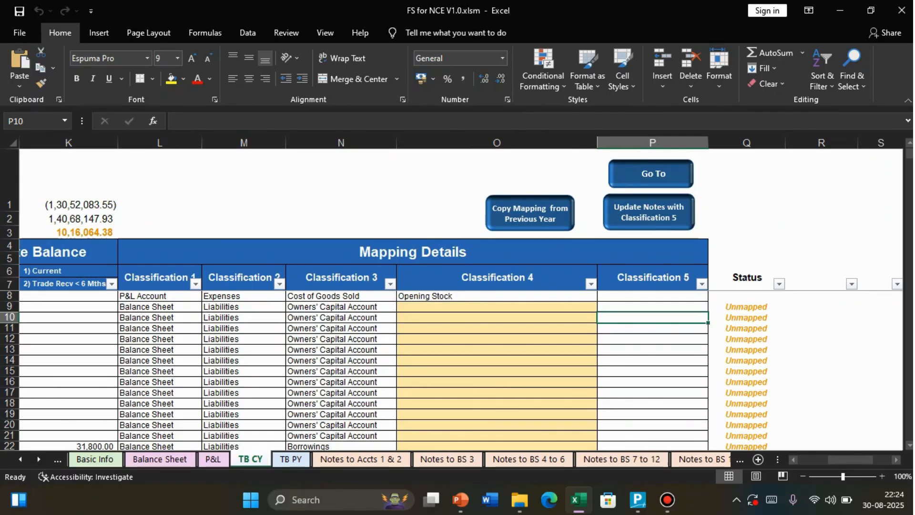
pyautogui.hotkey('ctrl', 'Left')
pyautogui.hotkey('ctrl', 'Left')
pyautogui.press('Left')
pyautogui.press('Left')
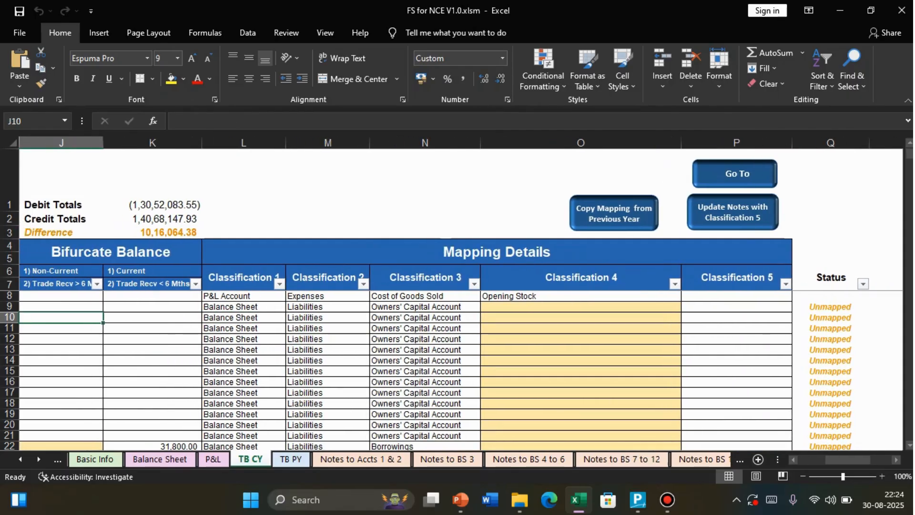
# Choose Balance Sheet as Classification 1 for the Drawing ledger in row 9
pyautogui.press('Right')
pyautogui.press('Right')
pyautogui.press('Up')
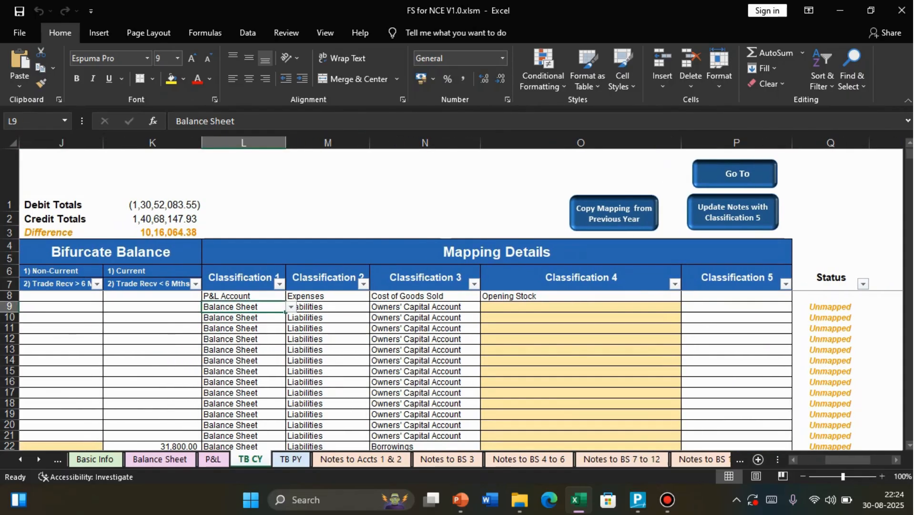
pyautogui.hotkey('alt', 'Down')
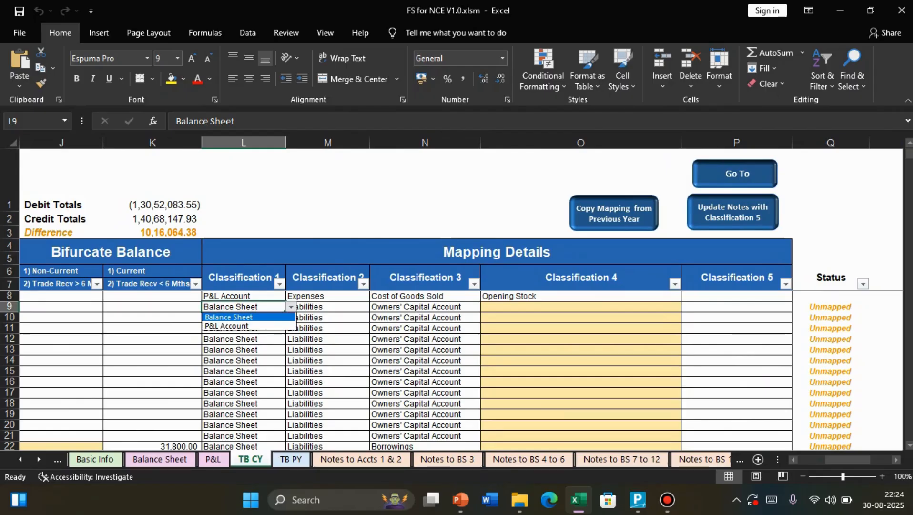
pyautogui.click(229, 317)
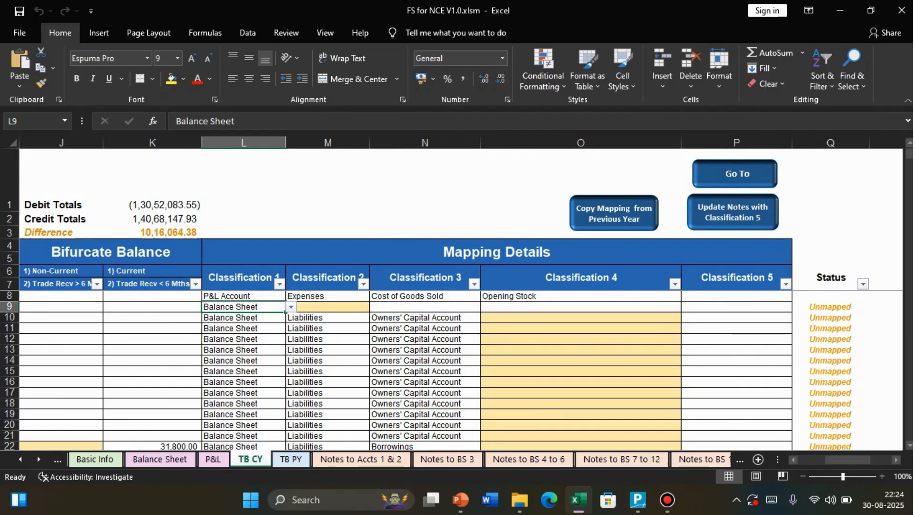
# Choose Owners' Capital Account as Classification 3 for the Insurance ledger in row 11
pyautogui.click(328, 318)
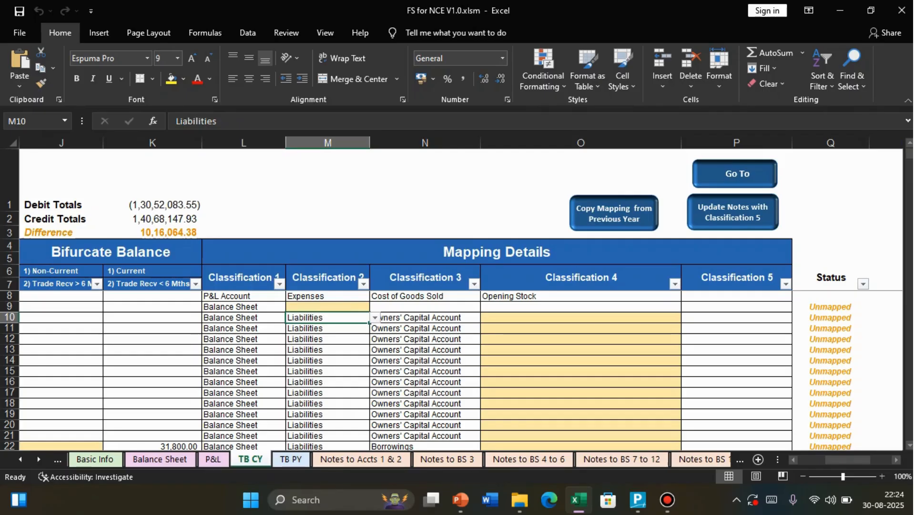
pyautogui.click(244, 328)
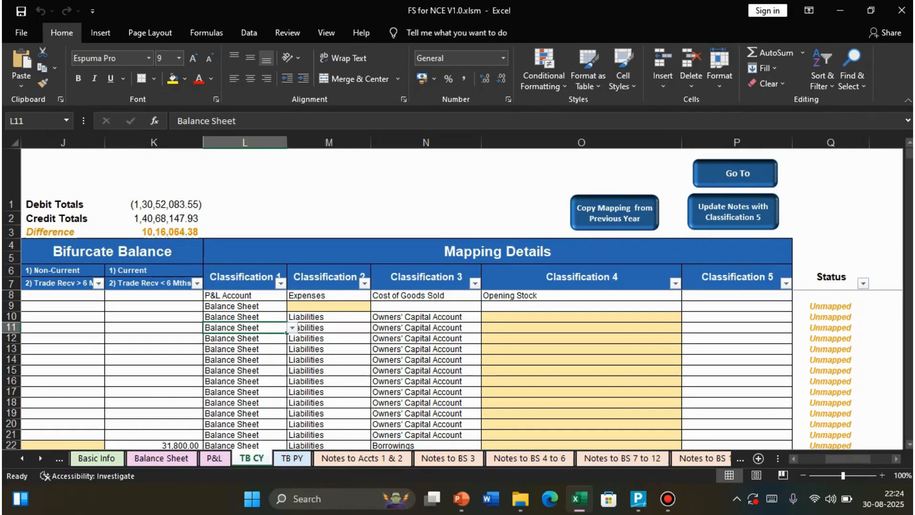
pyautogui.click(328, 317)
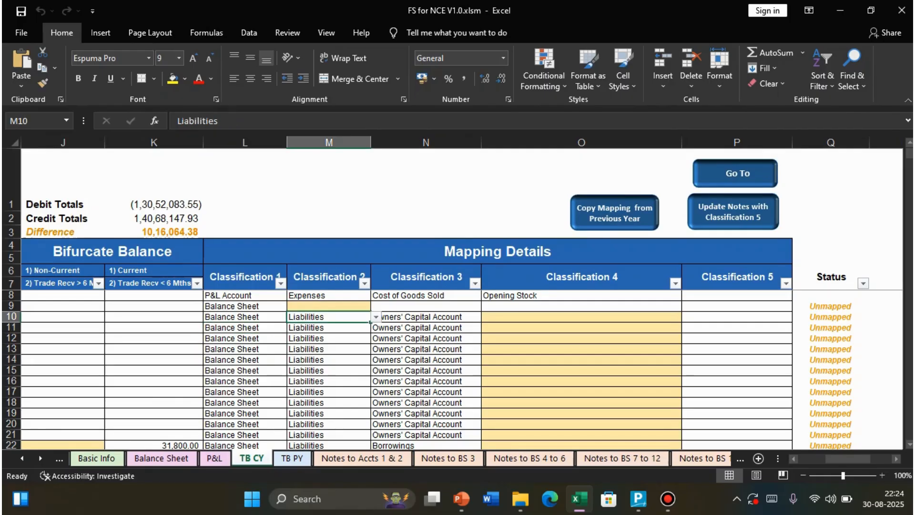
pyautogui.click(426, 328)
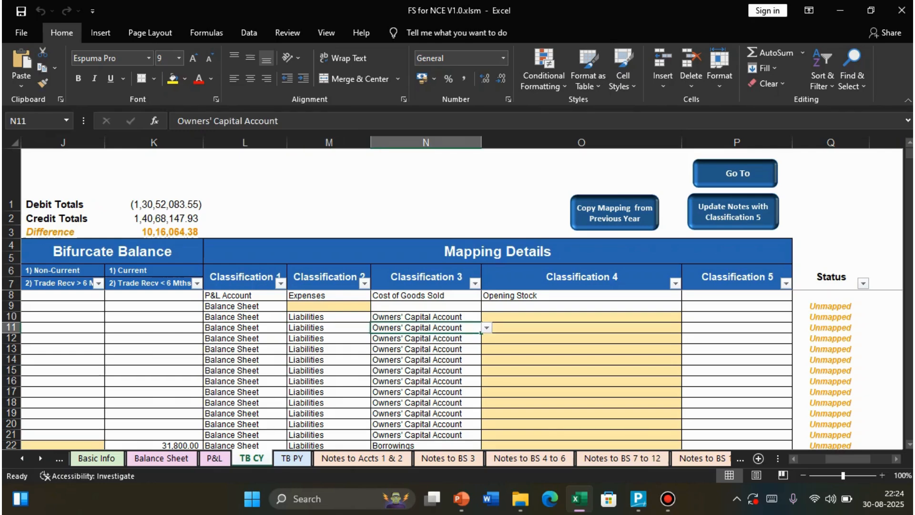
pyautogui.hotkey('alt', 'Down')
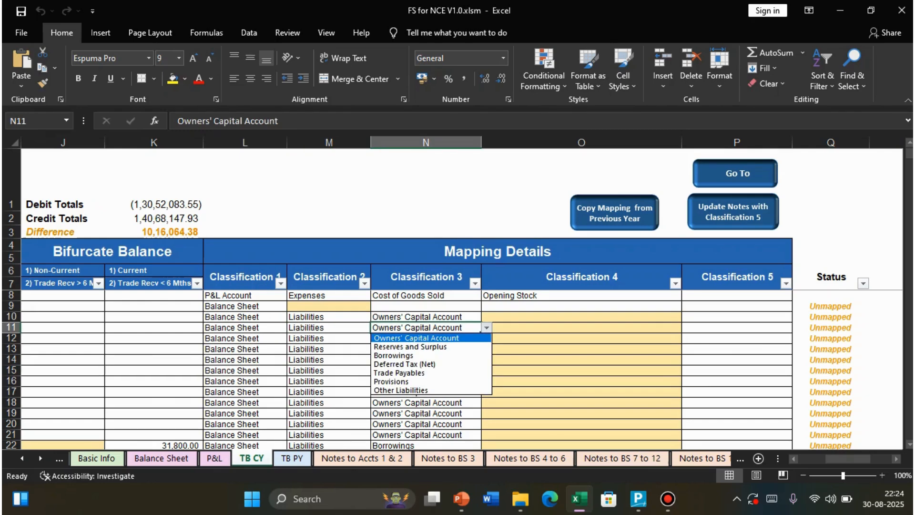
pyautogui.press('Return')
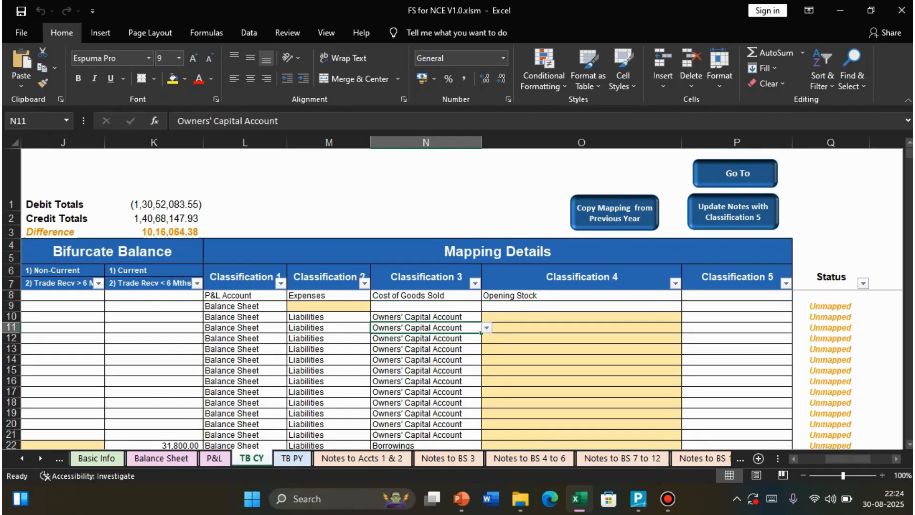
# Try to map Classification 4 of the row 10 ledger to Other Capital A/c (specify nature)
pyautogui.click(582, 317)
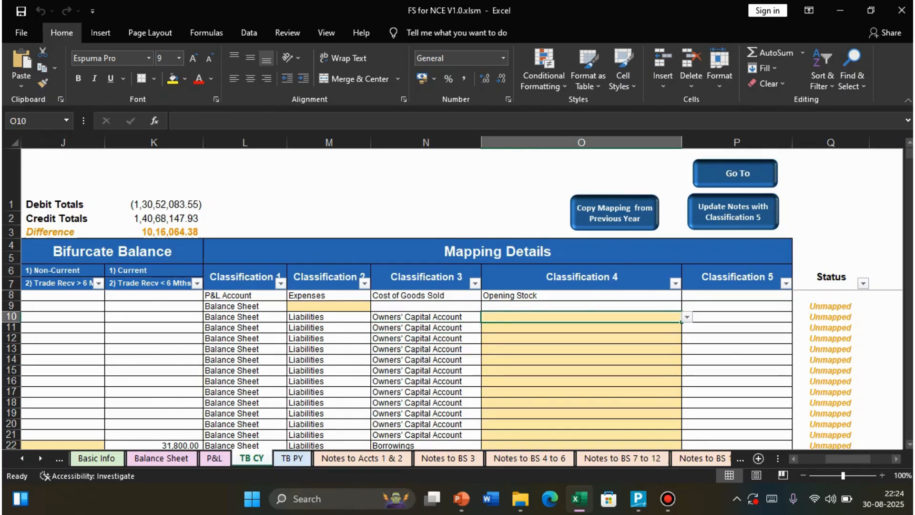
pyautogui.hotkey('alt', 'Down')
pyautogui.press('Down')
pyautogui.press('Down')
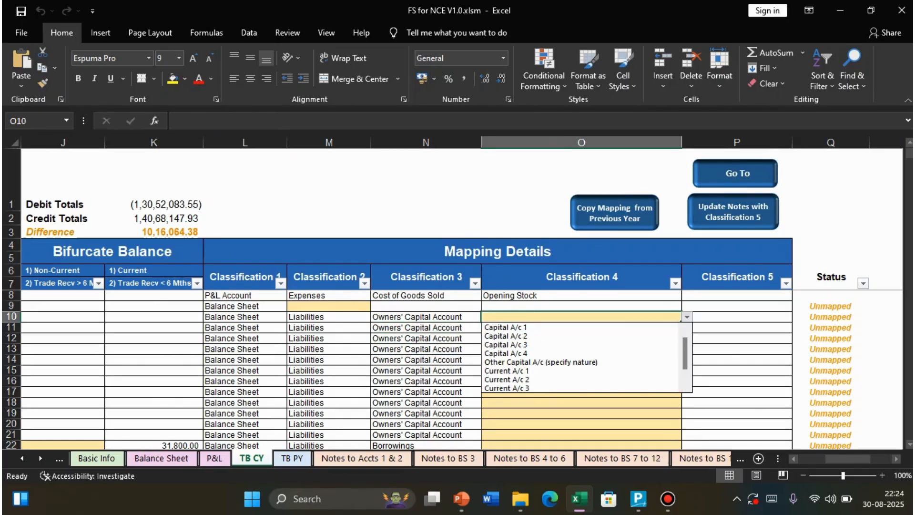
pyautogui.press('Down')
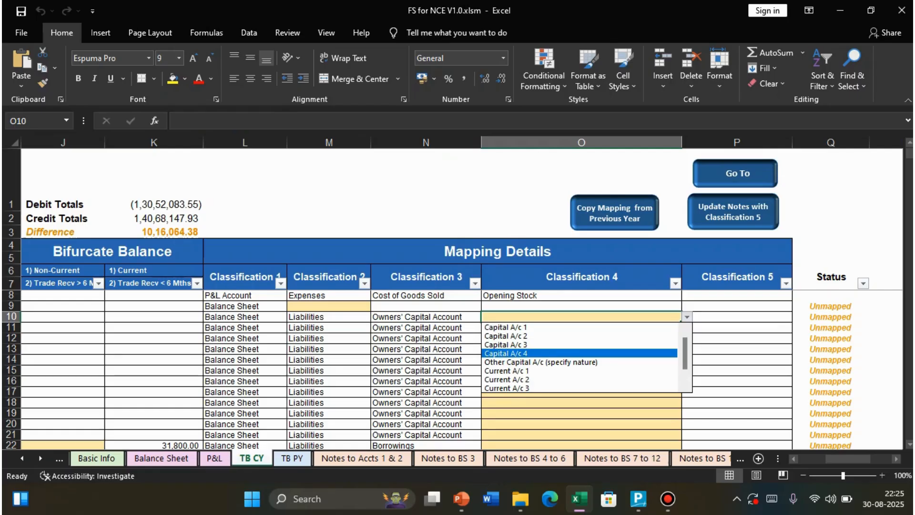
pyautogui.press('Down')
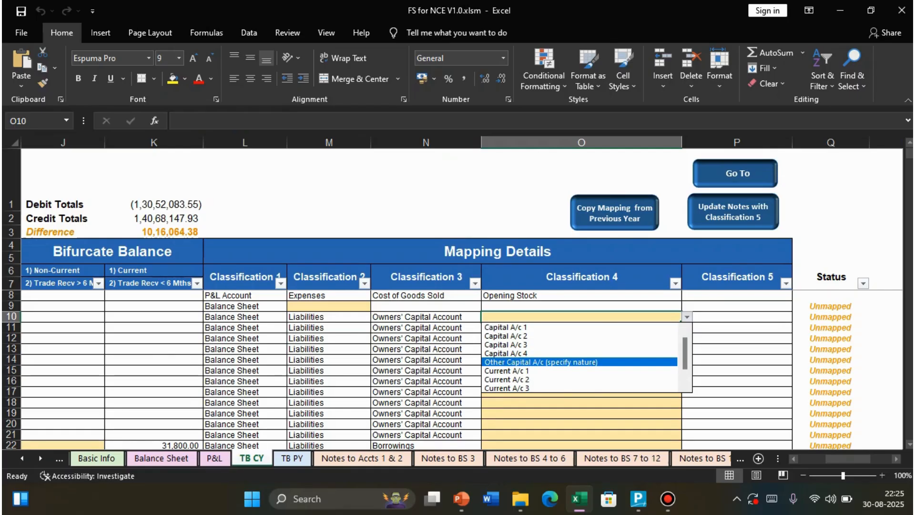
pyautogui.press('Return')
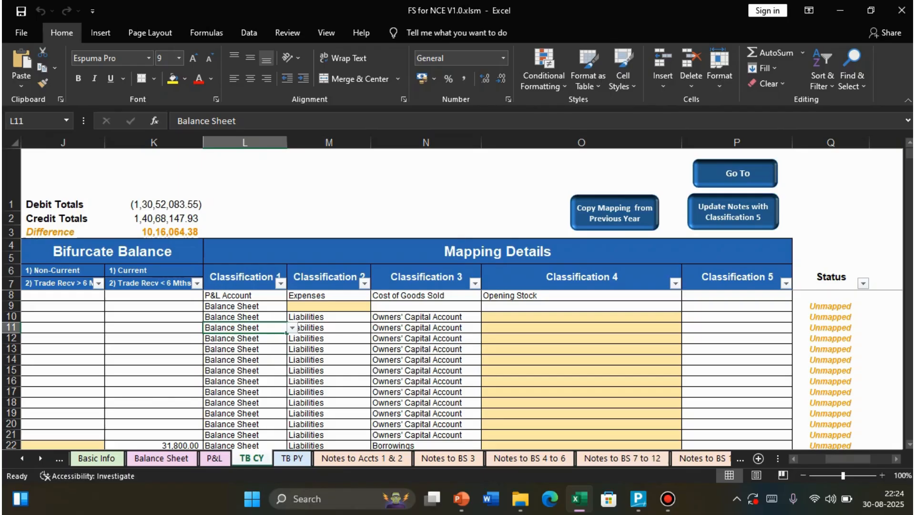
# Examine the Classification 3 options available for the Insurance ledger in row 11
pyautogui.click(329, 317)
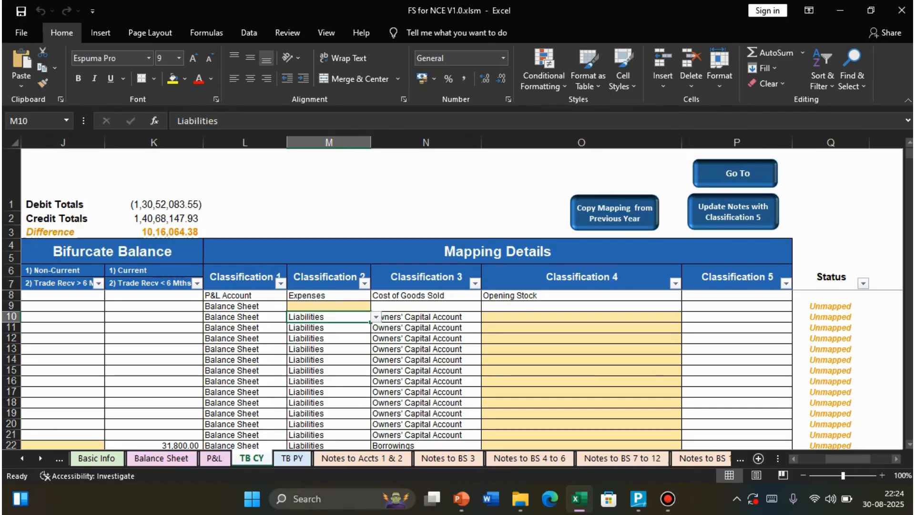
pyautogui.click(426, 328)
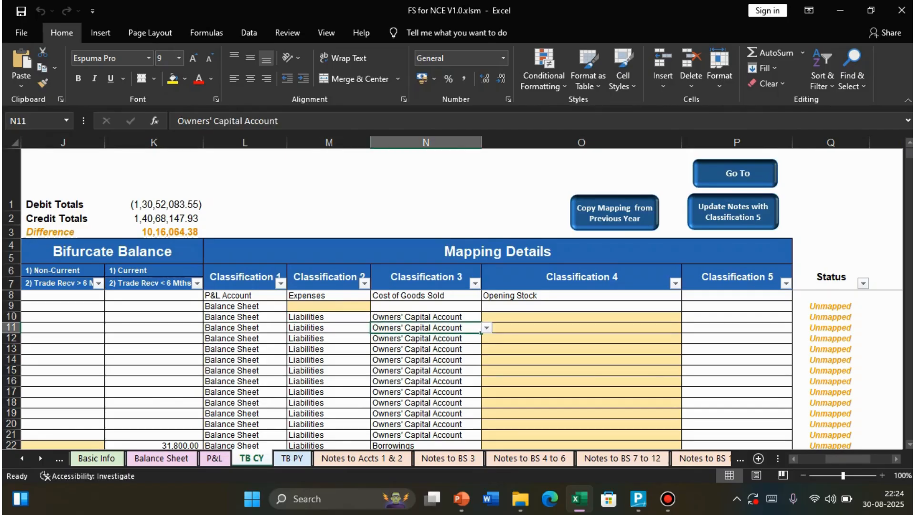
pyautogui.click(486, 327)
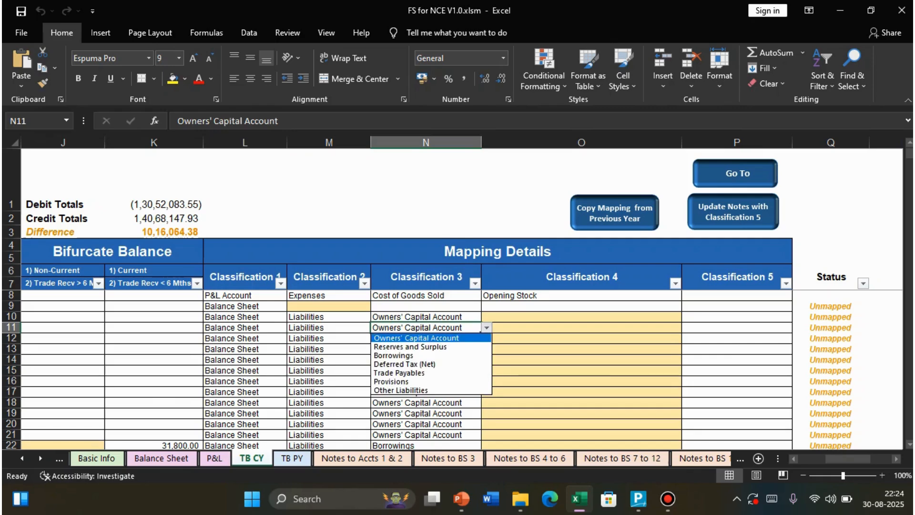
pyautogui.press('Escape')
# Set Classification 4 of the ledger in row 10 to Other Capital A/c (specify nature)
pyautogui.click(582, 317)
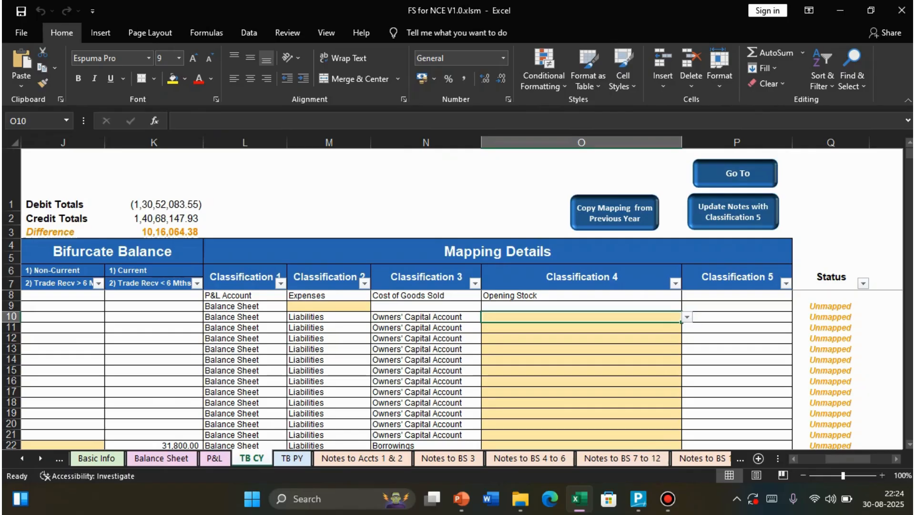
pyautogui.click(687, 317)
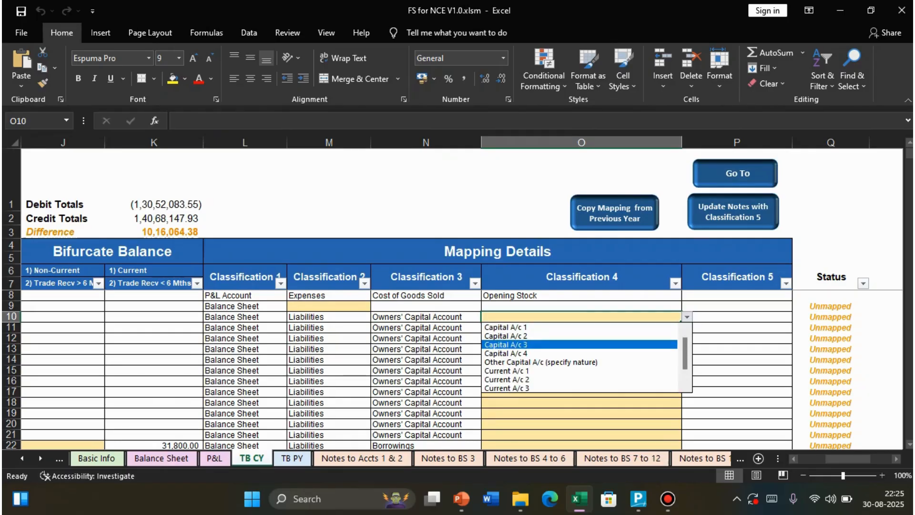
pyautogui.press('Down')
pyautogui.press('Down')
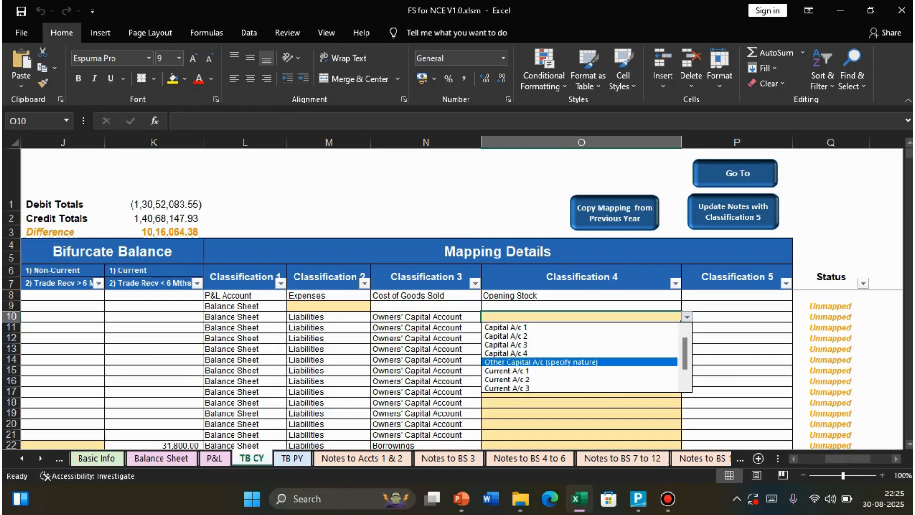
pyautogui.press('Return')
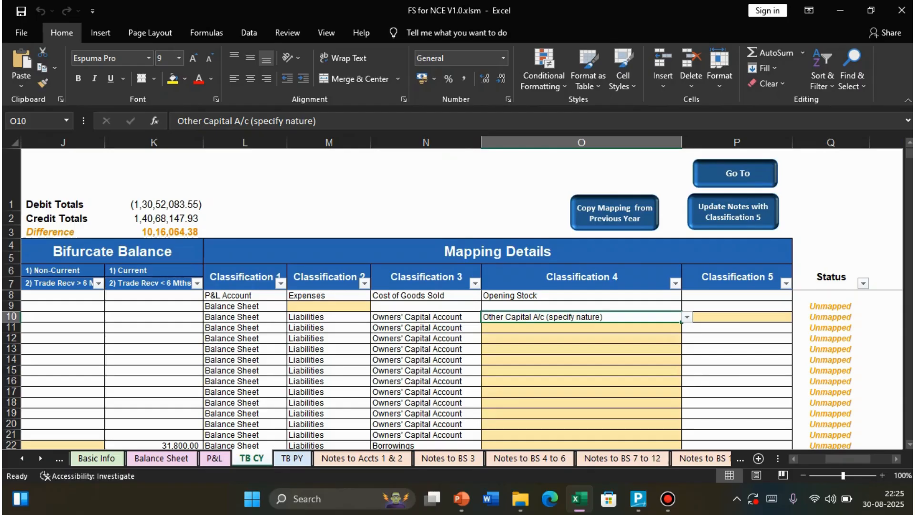